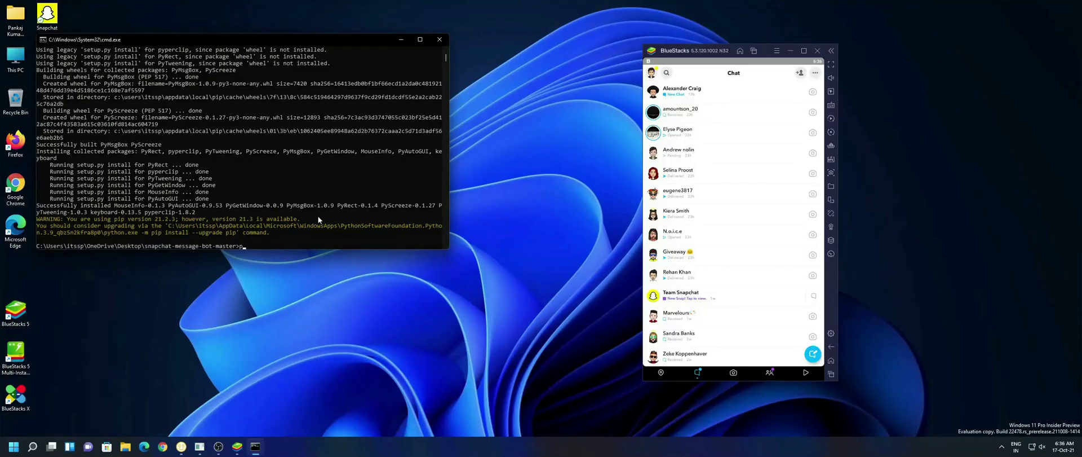
Run bot.py with the message 'hey, how are you?' and 20 chats, then start sending.
{"action": "key", "text": "Return"}
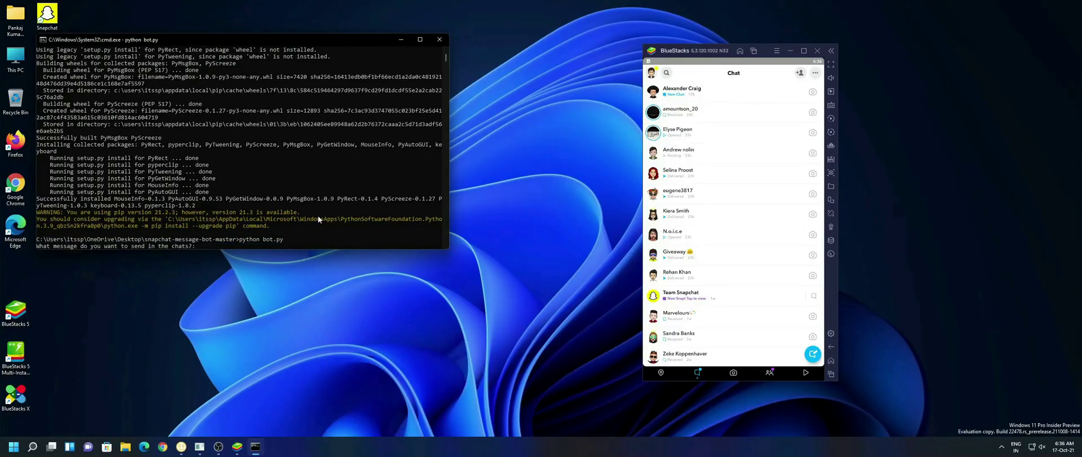
{"action": "type", "text": "hey, how are you?"}
{"action": "key", "text": "Return"}
{"action": "type", "text": "20"}
{"action": "key", "text": "Return"}
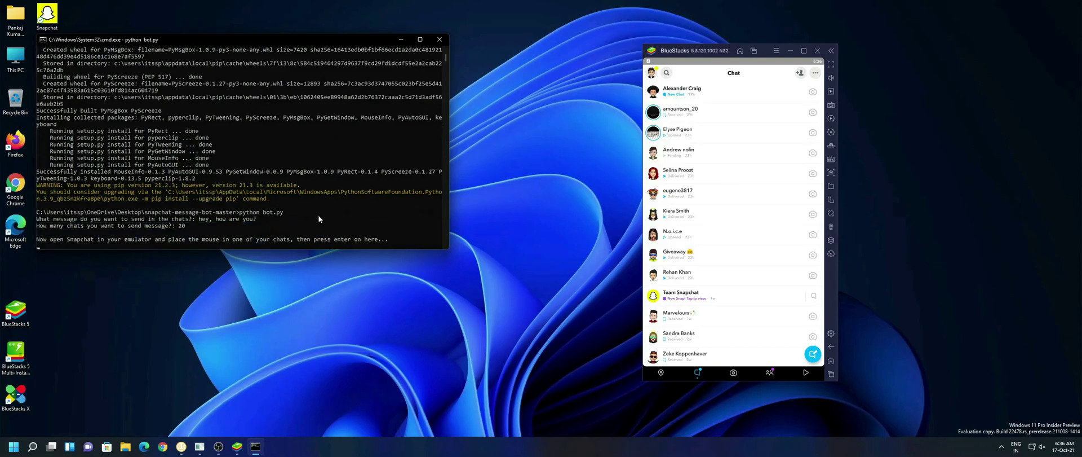
{"action": "key", "text": "Return"}
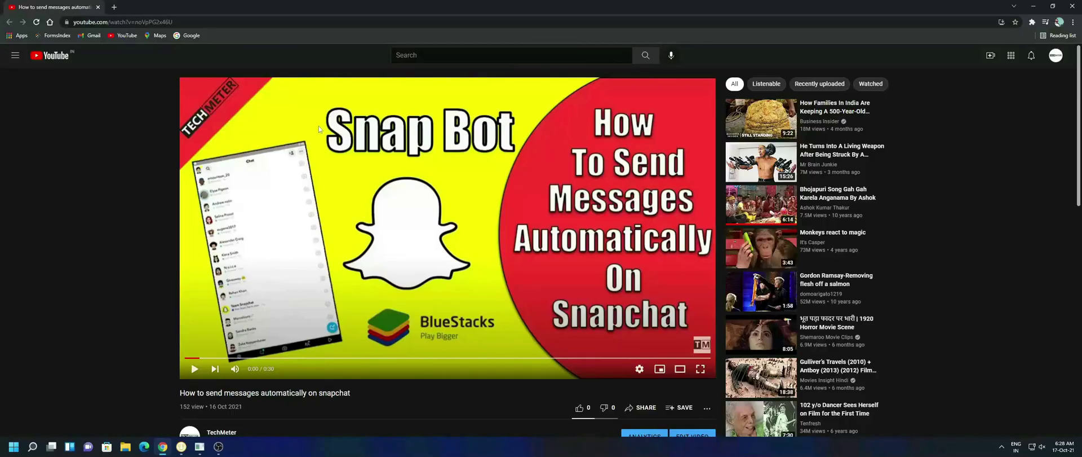
Download the snapchat-message-bot repository as snapchat-message-bot-master.zip through IDM.
{"action": "scroll", "coordinate": [319, 126], "scroll_direction": "down", "scroll_amount": 3}
{"action": "scroll", "coordinate": [314, 151], "scroll_direction": "down", "scroll_amount": 1}
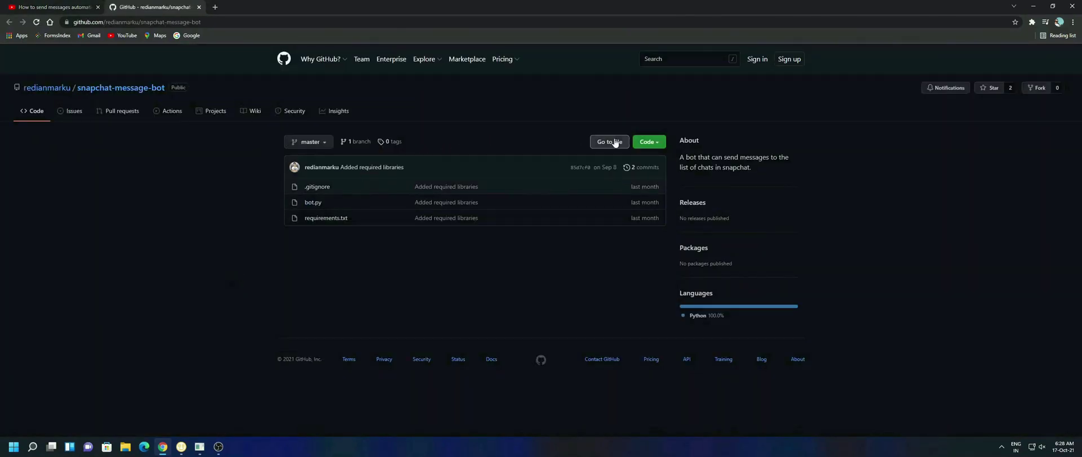
{"action": "left_click", "coordinate": [648, 145]}
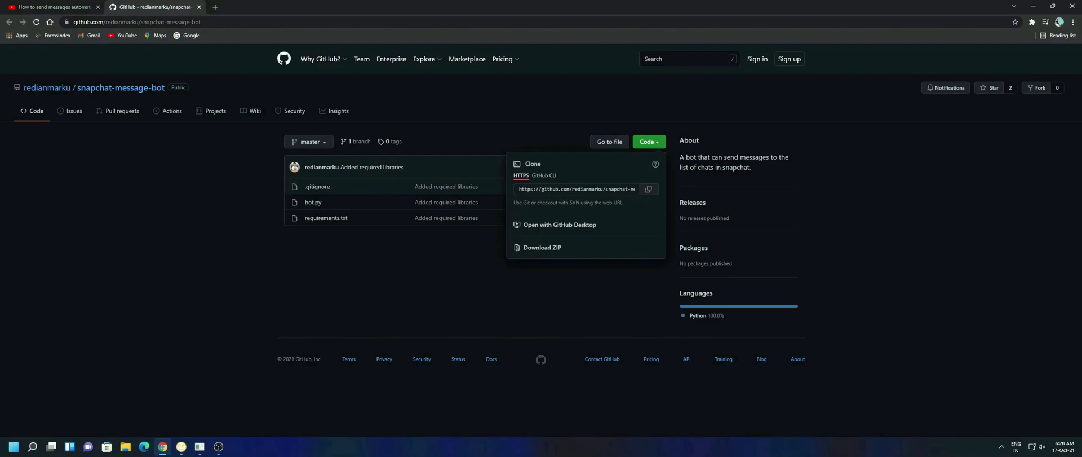
{"action": "left_click", "coordinate": [542, 247]}
{"action": "left_click", "coordinate": [528, 258]}
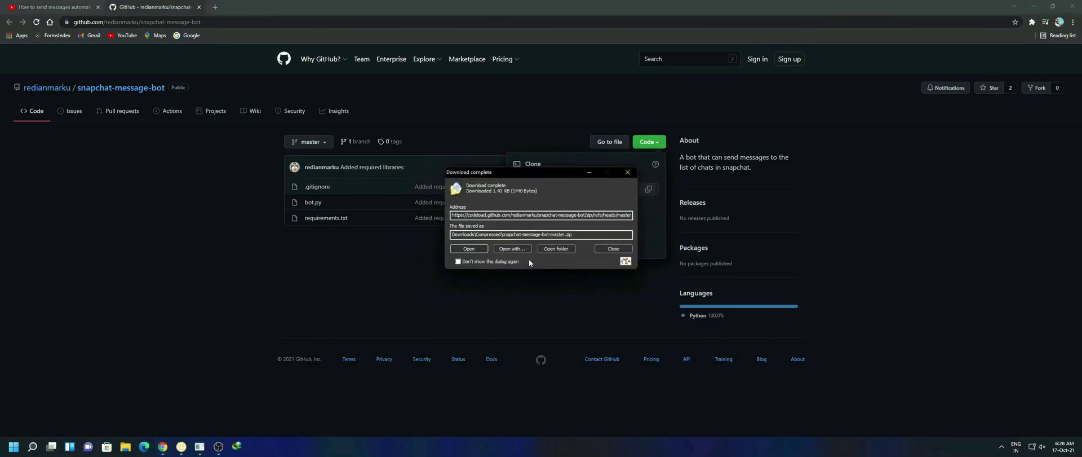
Extract the snapchat-message-bot-master folder from the zip to the Desktop, then close WinRAR.
{"action": "left_click", "coordinate": [474, 249]}
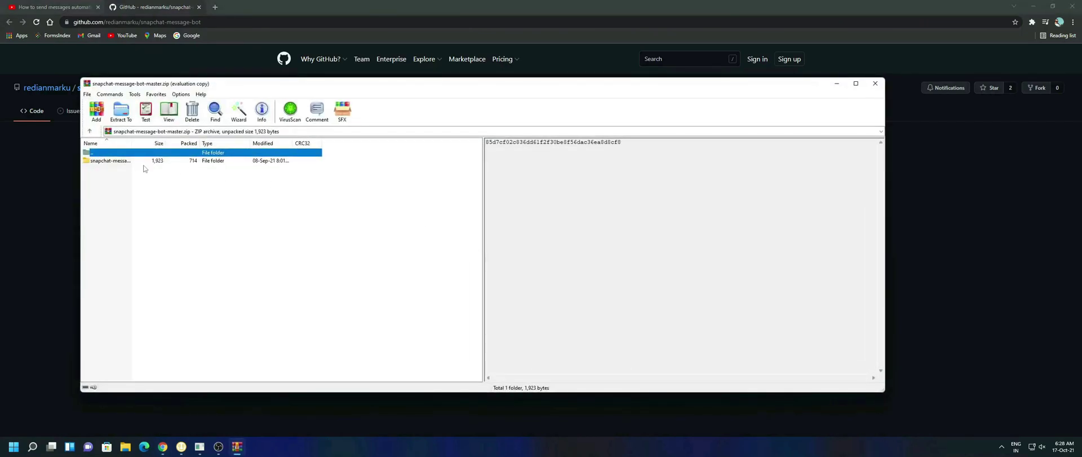
{"action": "left_click", "coordinate": [120, 119]}
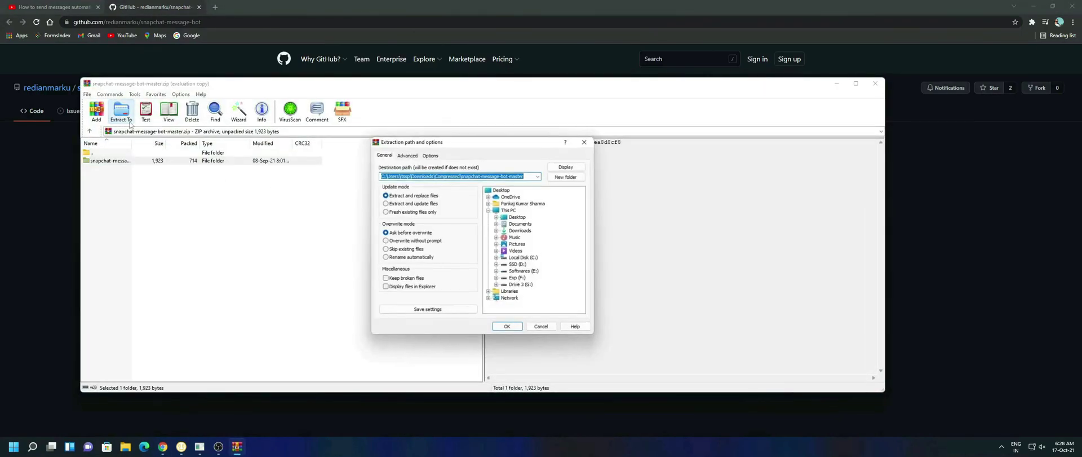
{"action": "left_click", "coordinate": [510, 327]}
{"action": "left_click", "coordinate": [875, 84]}
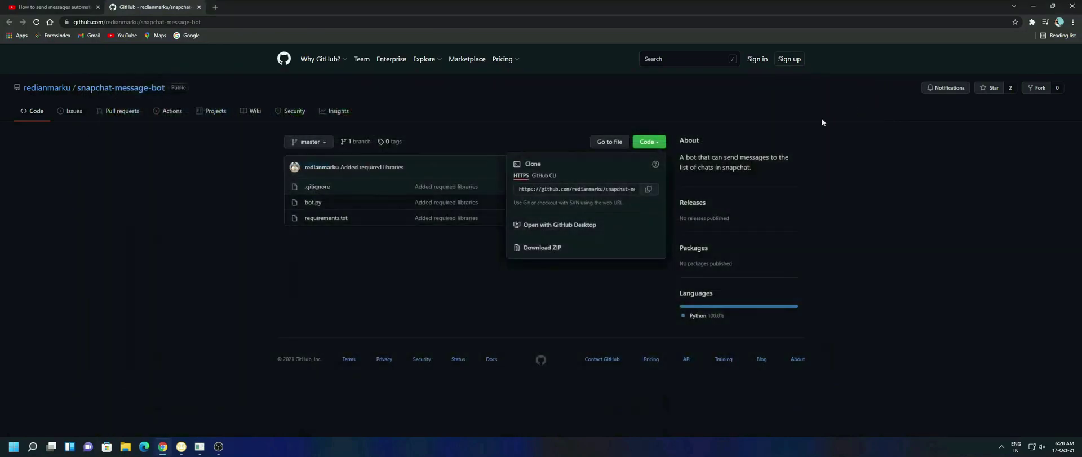
Search 'blues' in a new Chrome tab and go to the official bluestacks.com site.
{"action": "left_click", "coordinate": [215, 6]}
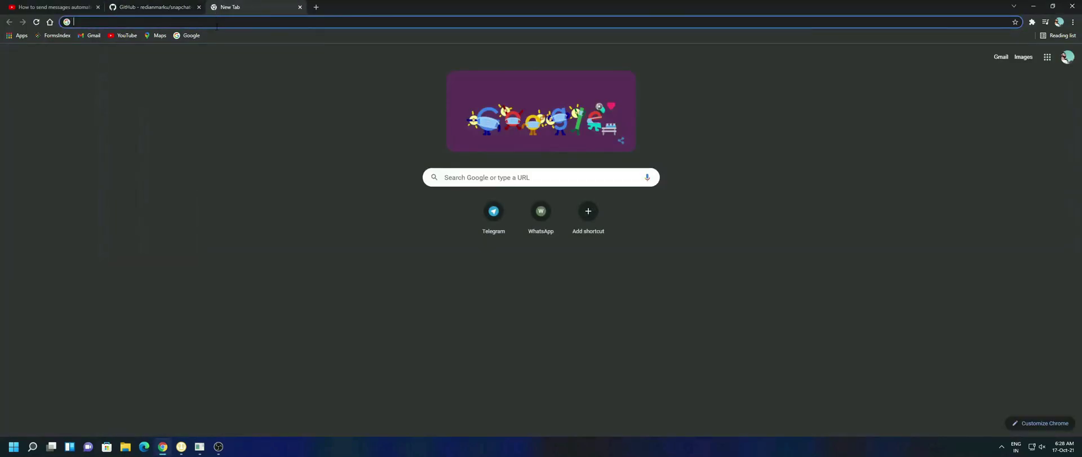
{"action": "type", "text": "bluestacks"}
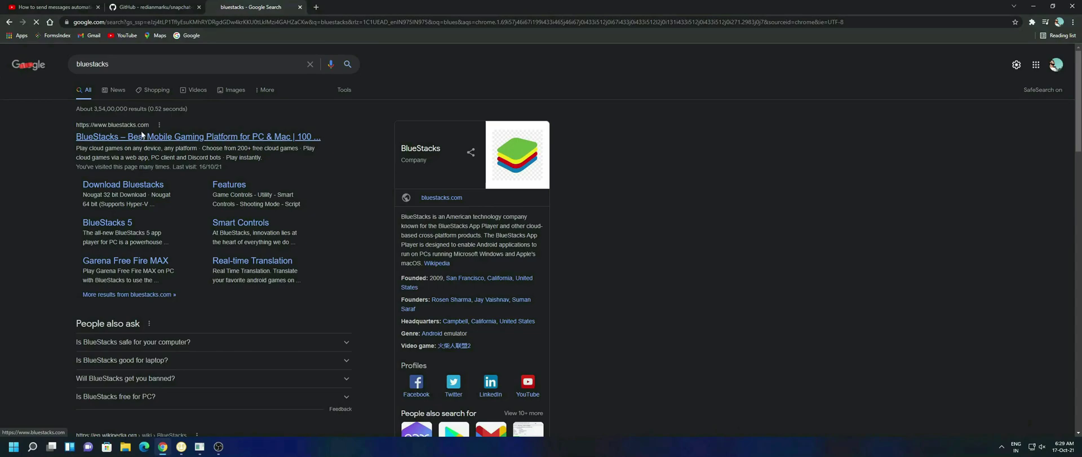
{"action": "left_click", "coordinate": [142, 136]}
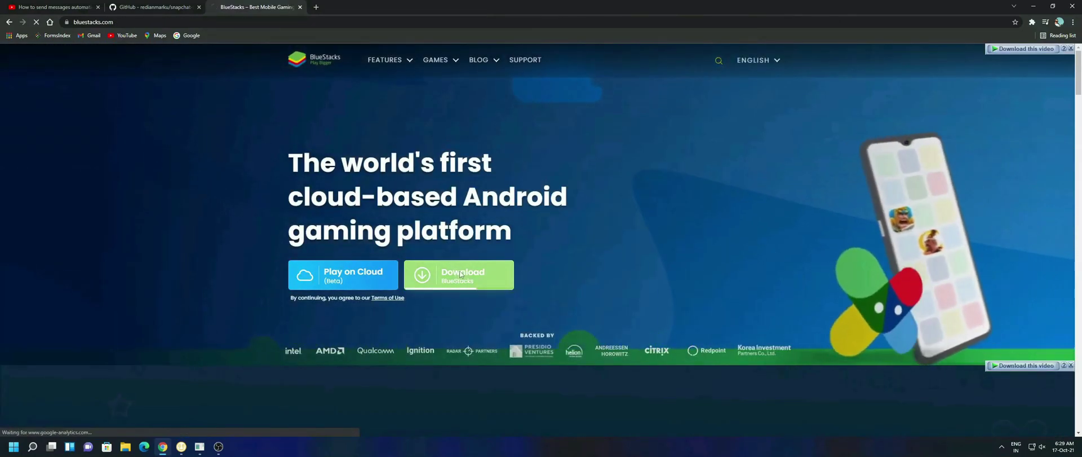
Download the BlueStacks installer, run it, and choose Install now.
{"action": "left_click", "coordinate": [461, 274]}
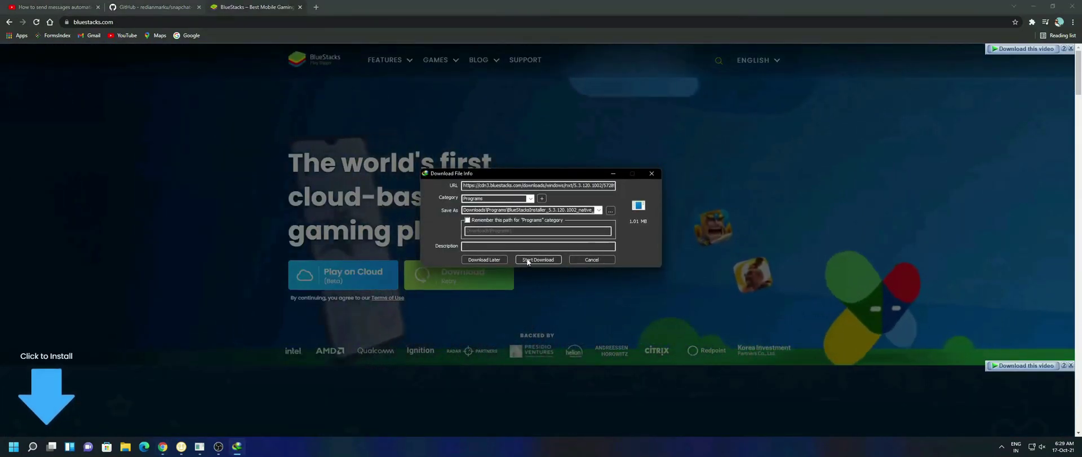
{"action": "left_click", "coordinate": [527, 260]}
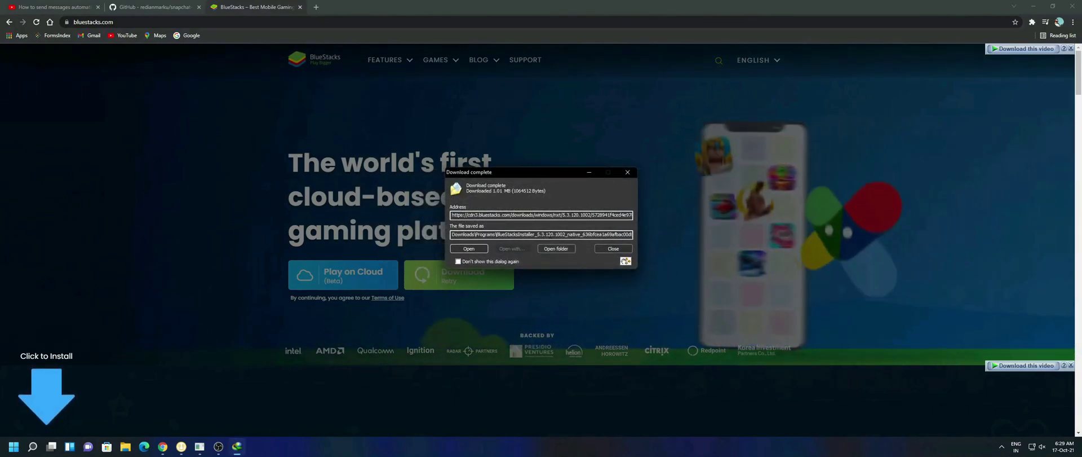
{"action": "left_click", "coordinate": [482, 248]}
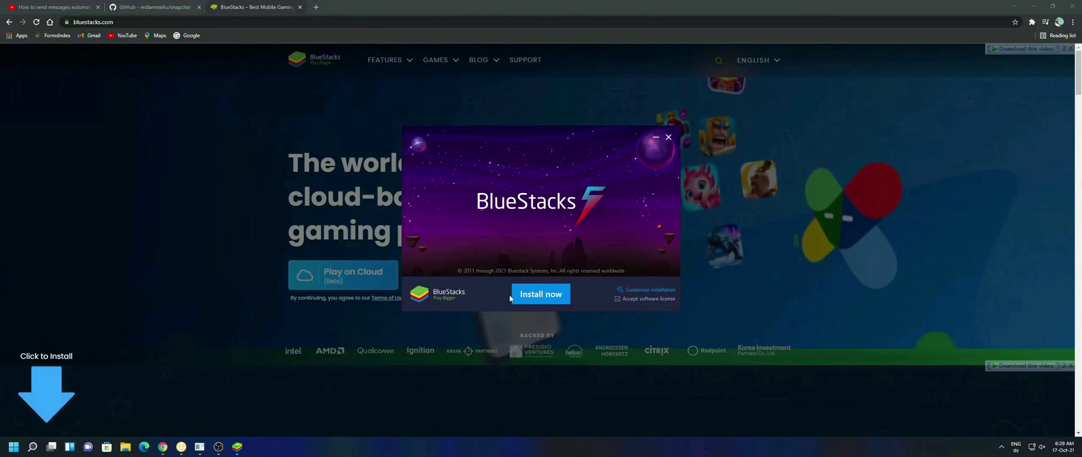
{"action": "left_click", "coordinate": [525, 294]}
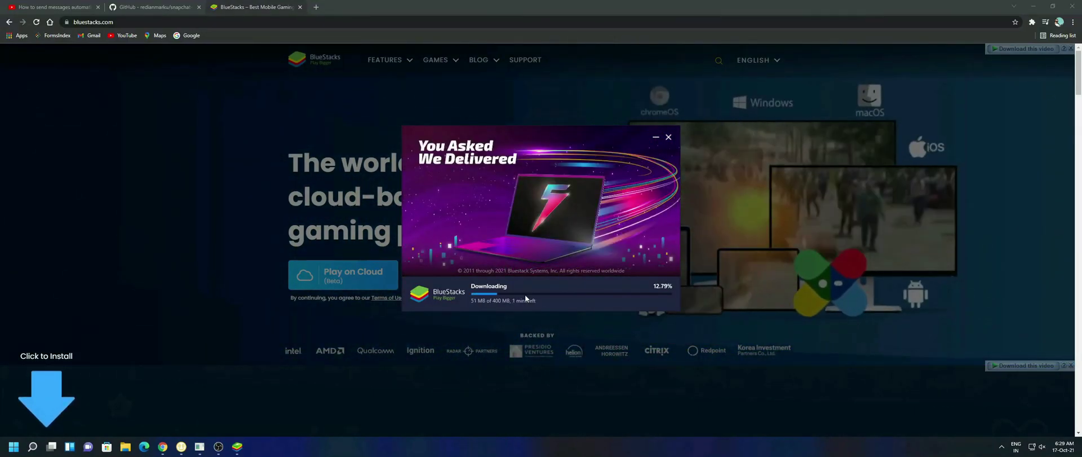
Launch Microsoft Store from the Windows search with 'store'.
{"action": "left_click", "coordinate": [14, 446]}
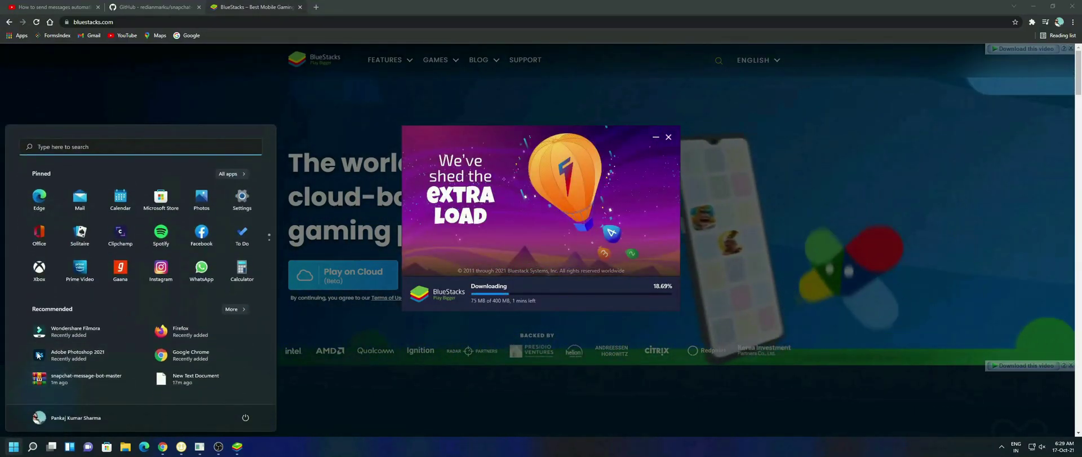
{"action": "type", "text": "s"}
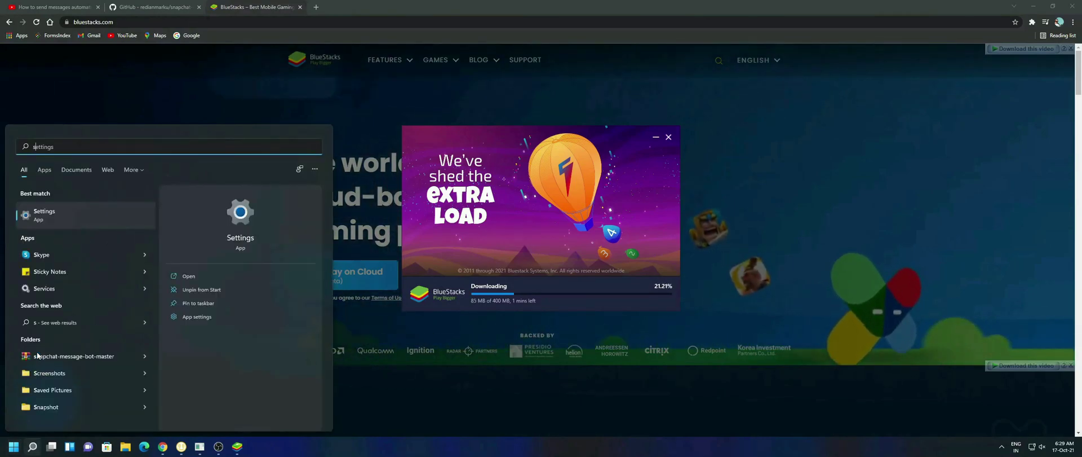
{"action": "type", "text": "tore"}
{"action": "key", "text": "Return"}
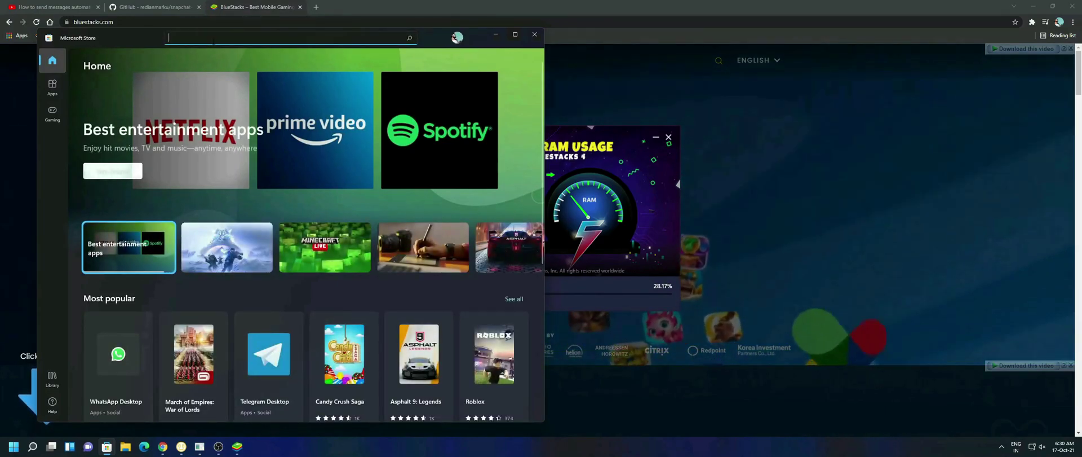
Search 'python' and install Python 3.9 from the Python Software Foundation.
{"action": "type", "text": "pytho"}
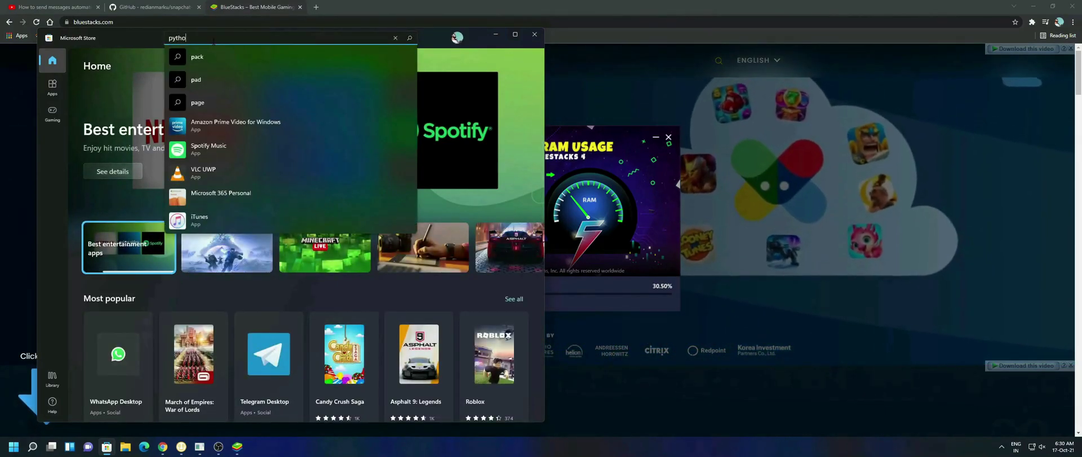
{"action": "type", "text": "n"}
{"action": "left_click", "coordinate": [230, 127]}
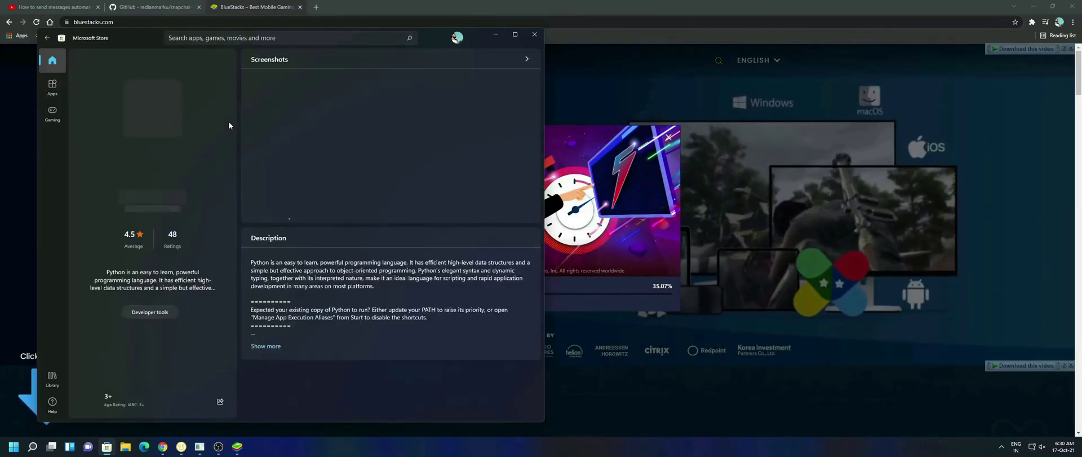
{"action": "left_click", "coordinate": [158, 197]}
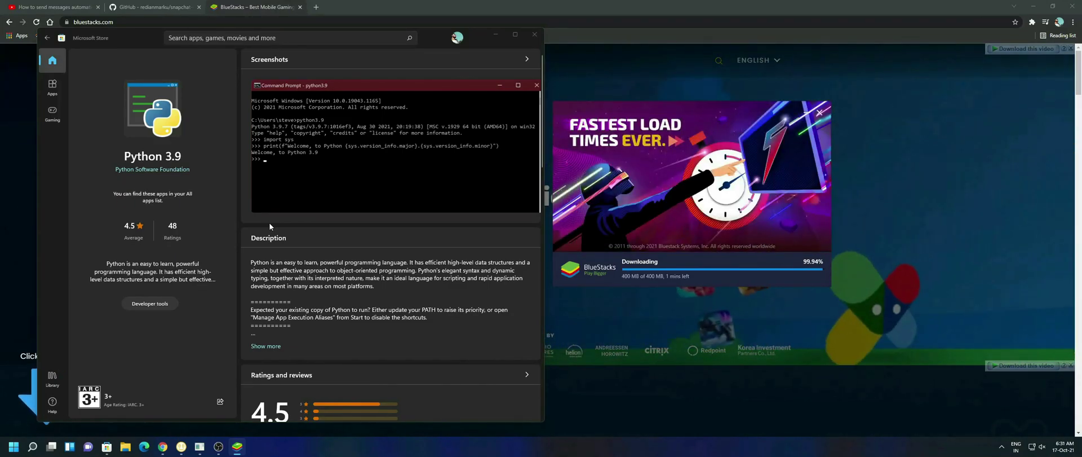
{"action": "left_click", "coordinate": [534, 34]}
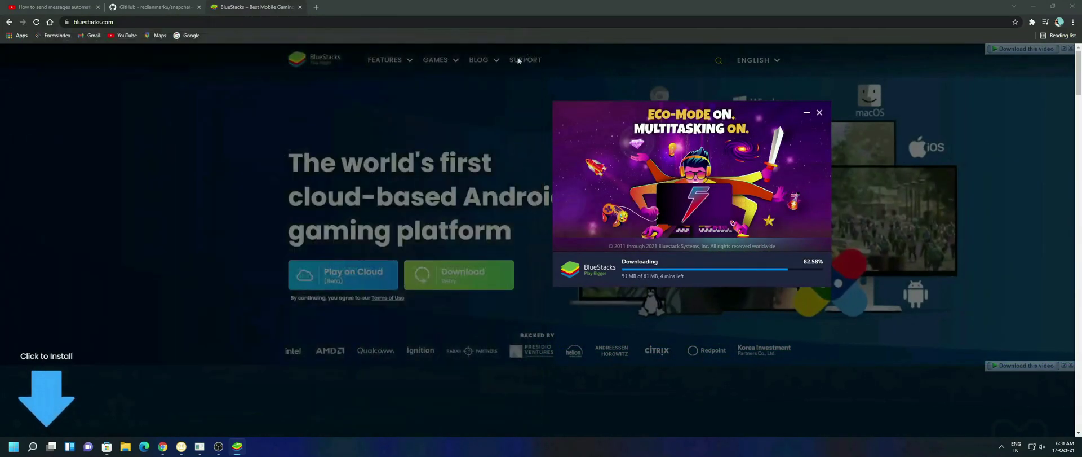
{"action": "key", "text": "super"}
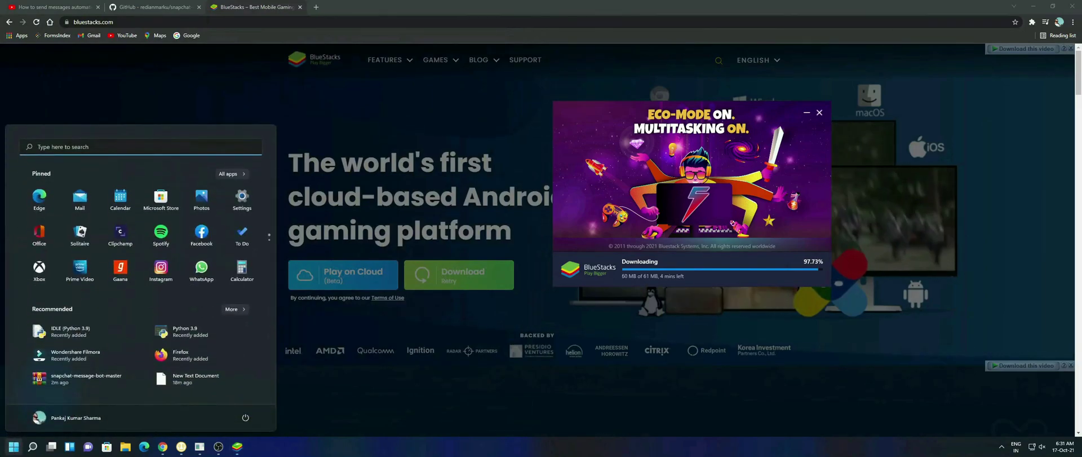
{"action": "type", "text": "python 3.9"}
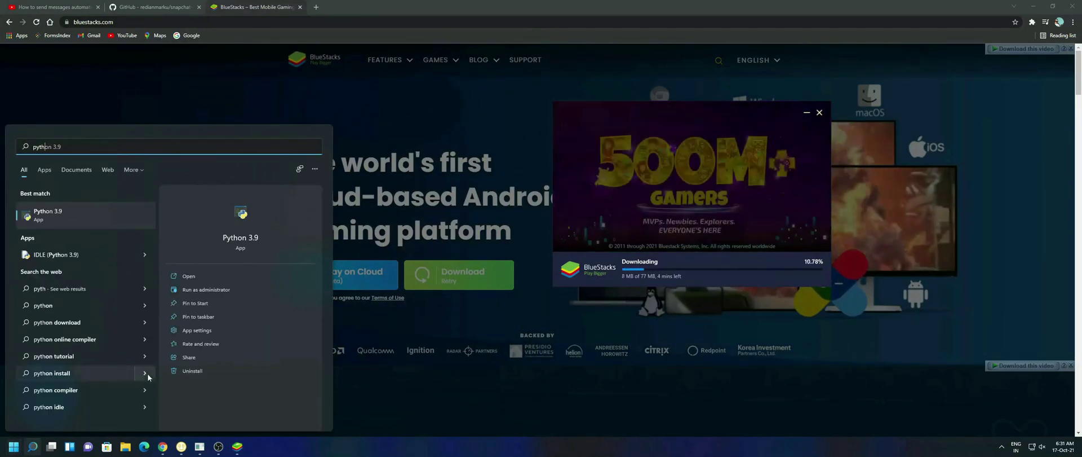
{"action": "left_click", "coordinate": [96, 217]}
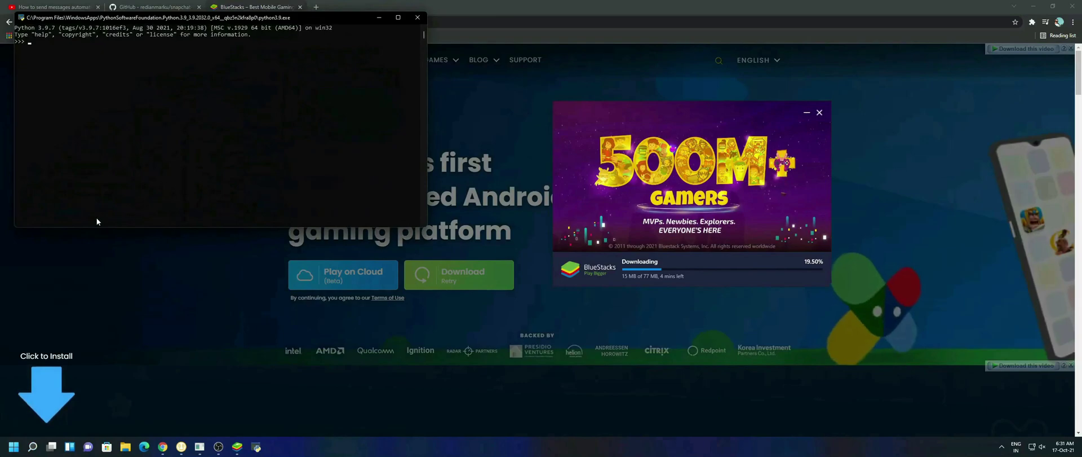
{"action": "left_click", "coordinate": [416, 18]}
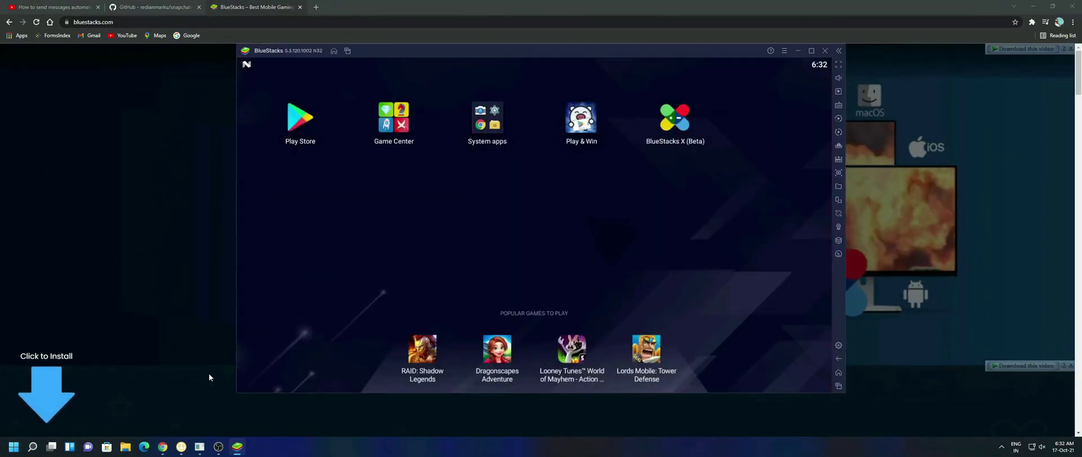
Sign in to Play Store with the Google account e-mail and password, accepting the Google services terms.
{"action": "left_click", "coordinate": [288, 116]}
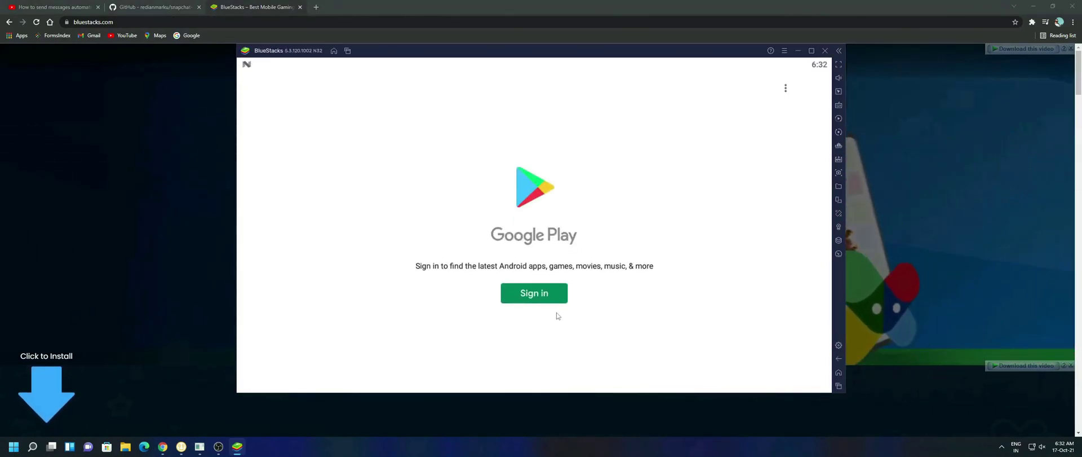
{"action": "left_click", "coordinate": [545, 297]}
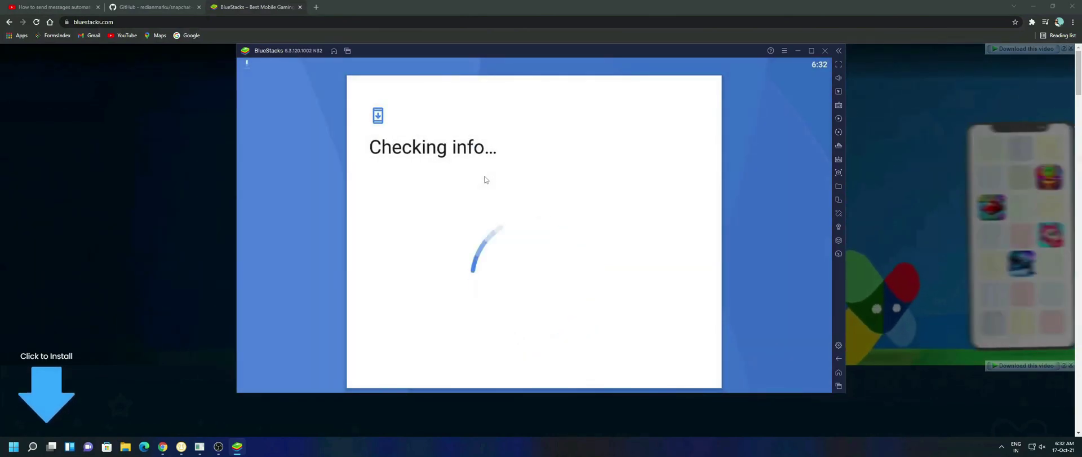
{"action": "left_click", "coordinate": [517, 187]}
{"action": "key", "text": "ctrl+v"}
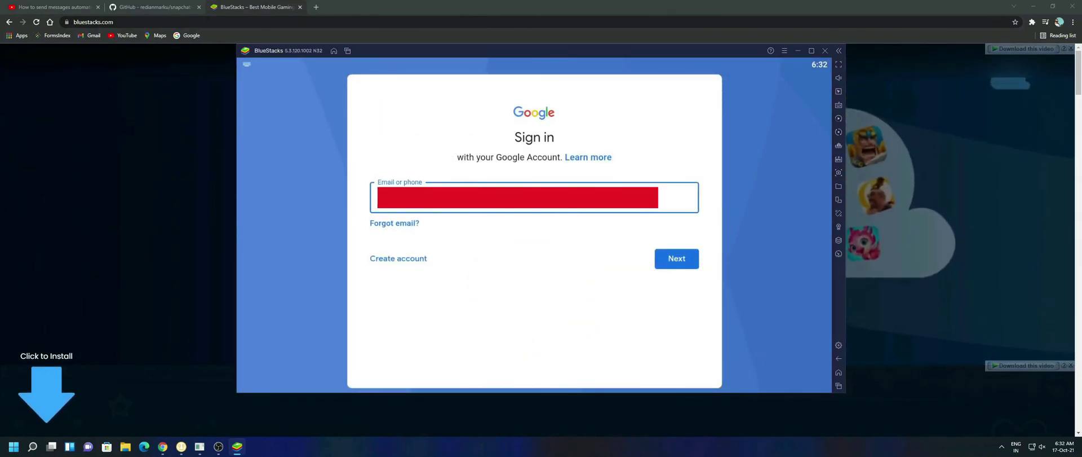
{"action": "key", "text": "Return"}
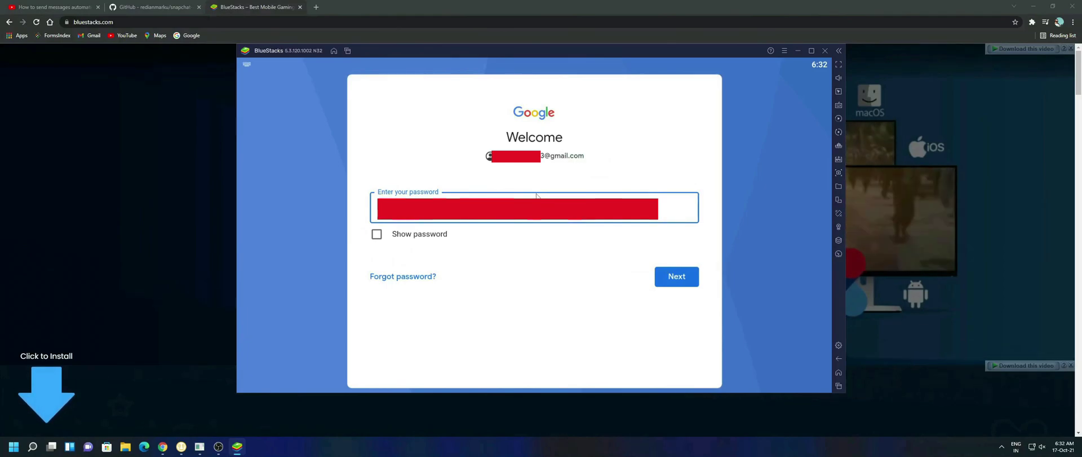
{"action": "key", "text": "Return"}
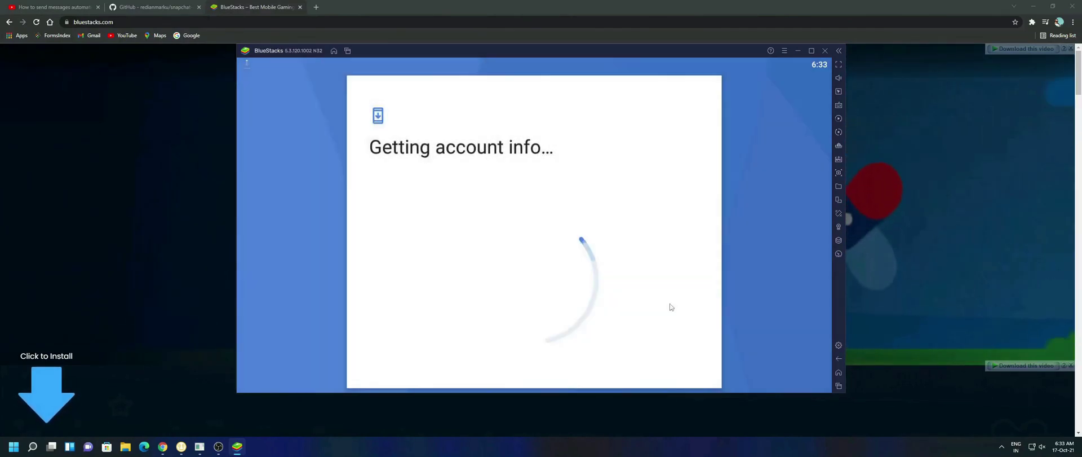
{"action": "left_click", "coordinate": [686, 366]}
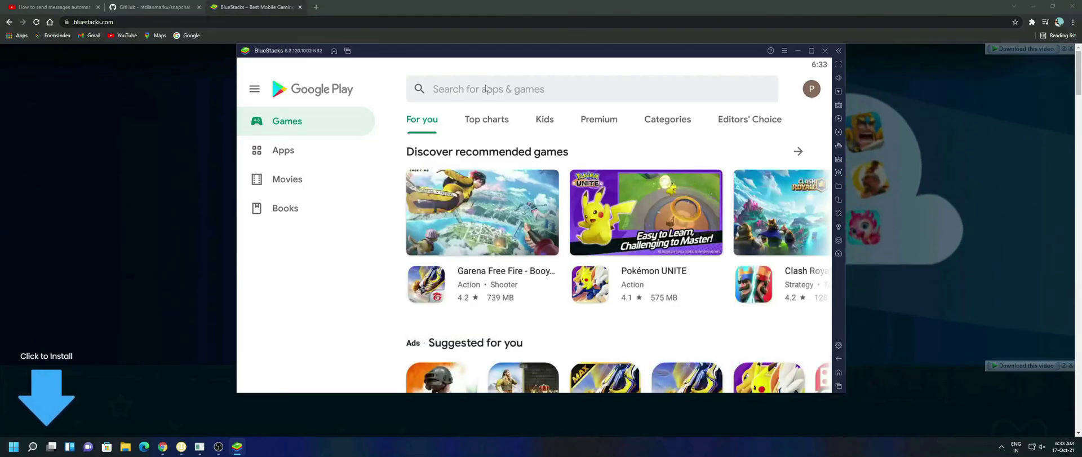
Search the Play Store for 'snapchat' and launch the installed Snapchat app.
{"action": "left_click", "coordinate": [485, 88]}
{"action": "type", "text": "snapchat"}
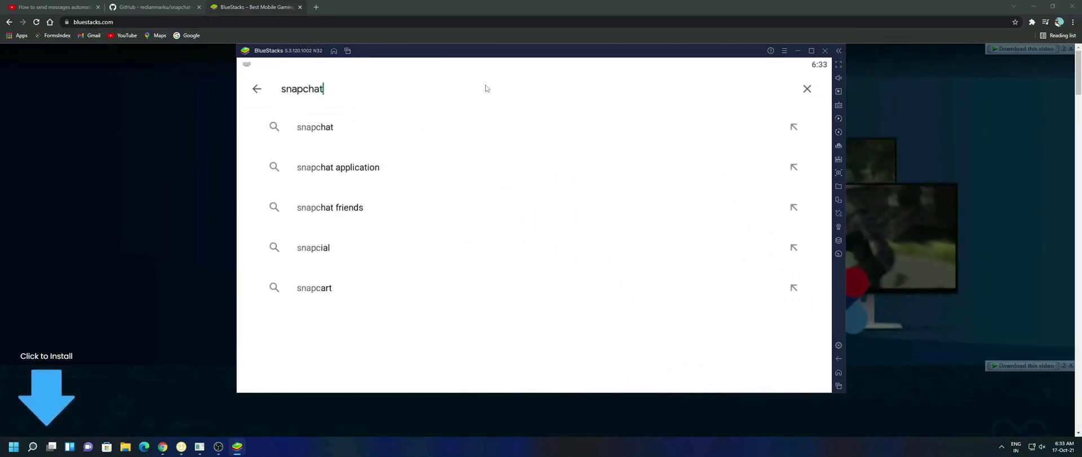
{"action": "key", "text": "Return"}
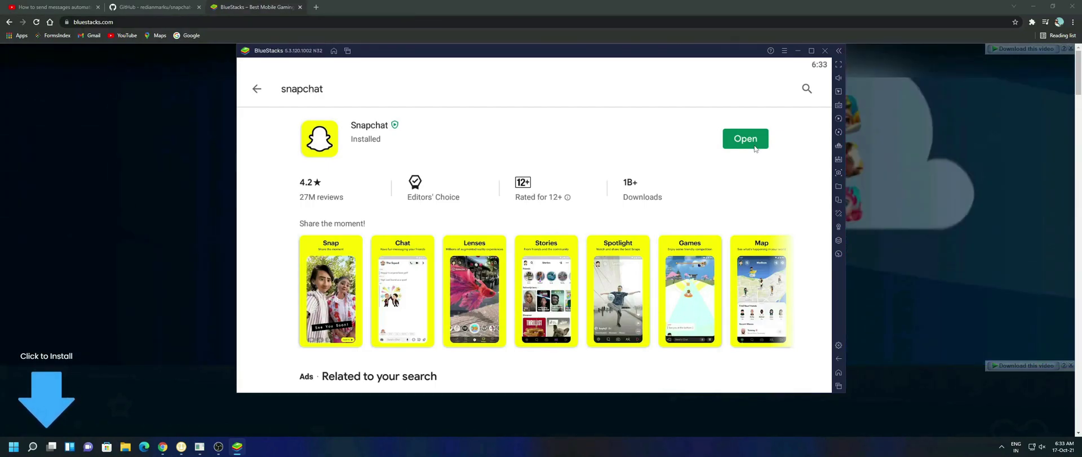
{"action": "left_click", "coordinate": [754, 146]}
Log in to Snapchat with the account username and password.
{"action": "left_click", "coordinate": [514, 367]}
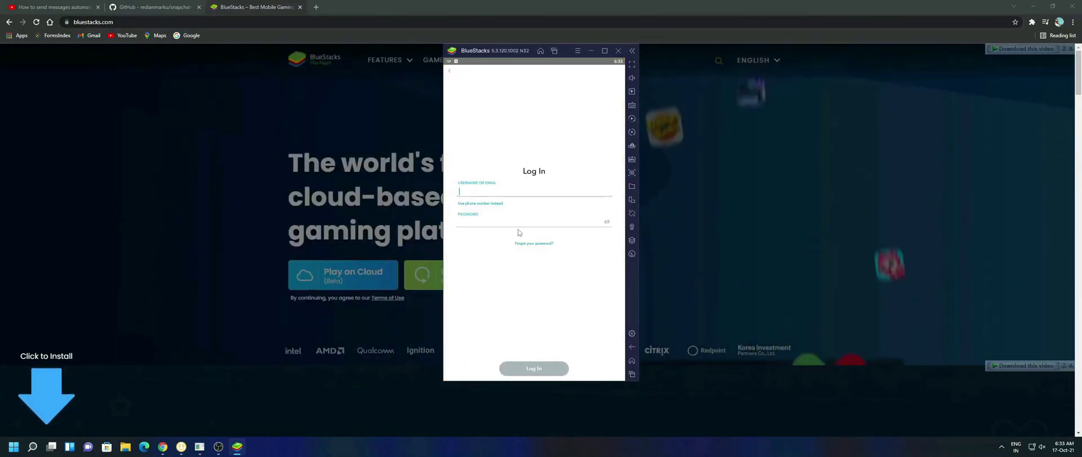
{"action": "type", "text": "freegiftcar5640"}
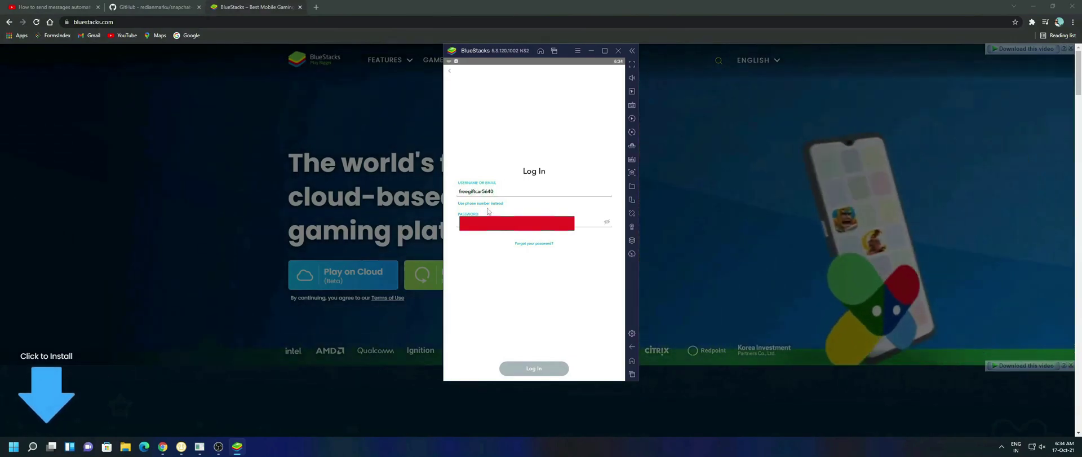
{"action": "key", "text": "Tab"}
{"action": "left_click", "coordinate": [541, 367]}
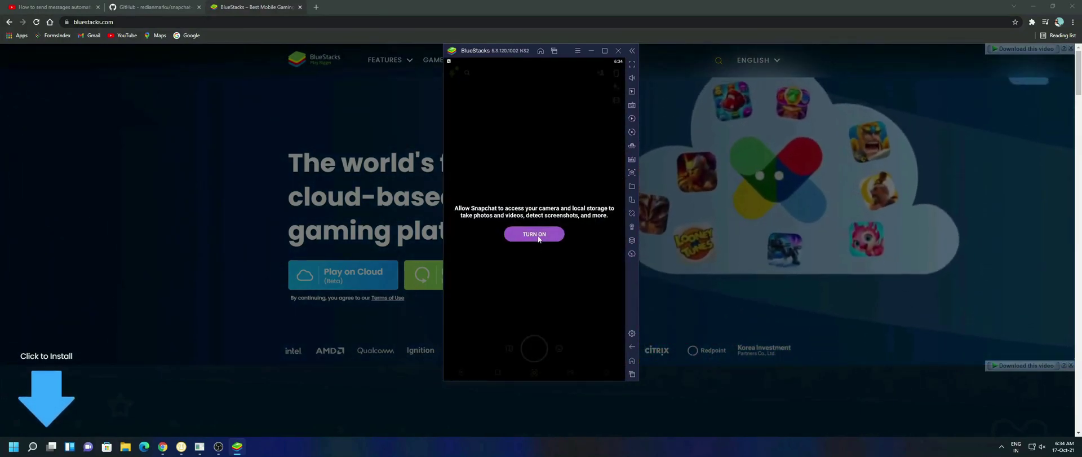
Grant Snapchat camera, storage and audio access, then close BlueStacks.
{"action": "left_click", "coordinate": [534, 233]}
{"action": "left_click", "coordinate": [599, 231]}
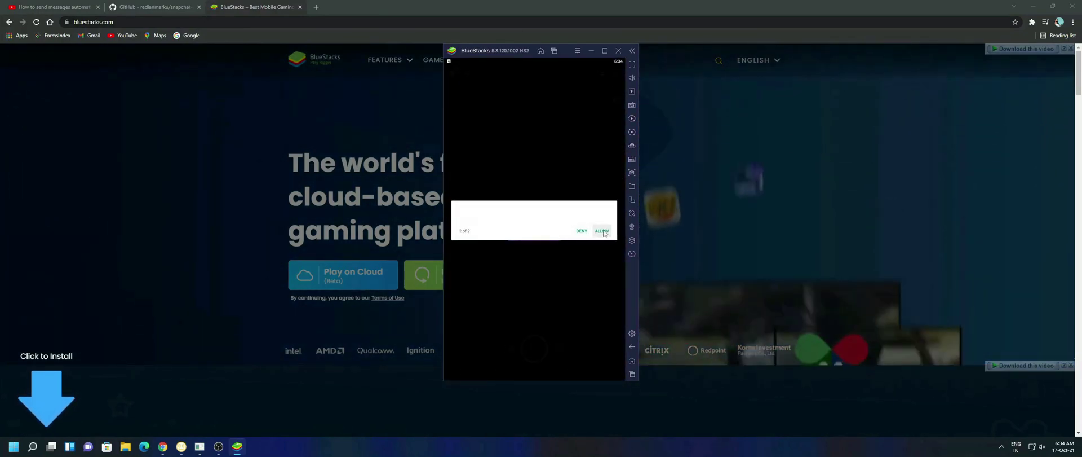
{"action": "left_click", "coordinate": [602, 233]}
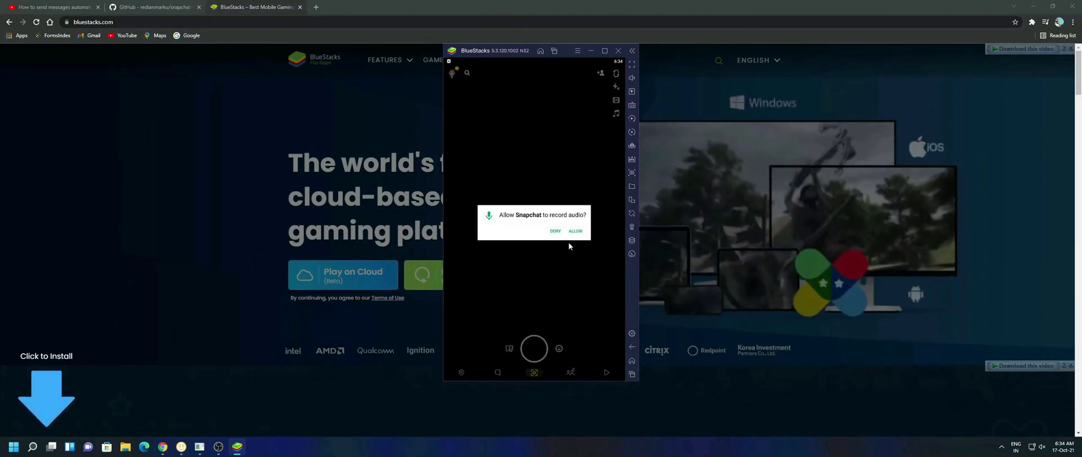
{"action": "left_click", "coordinate": [575, 231]}
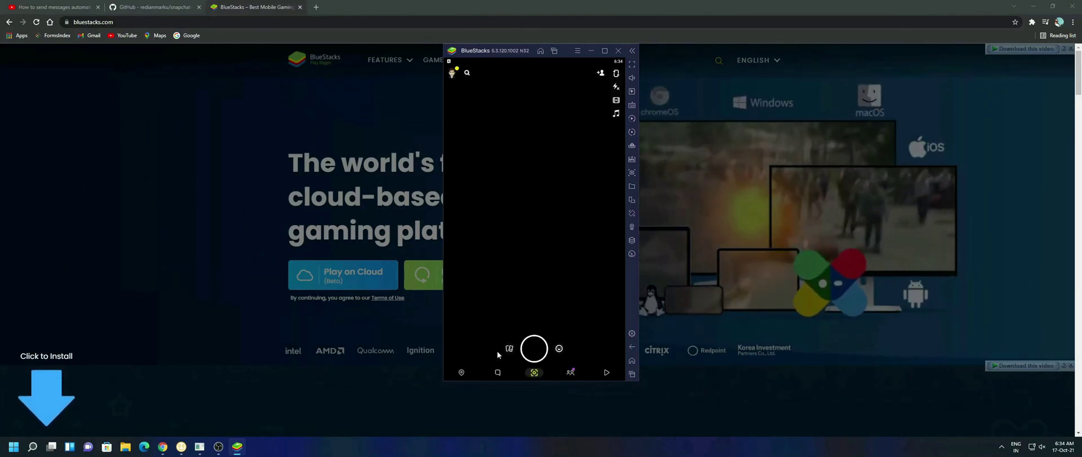
{"action": "left_click", "coordinate": [618, 50]}
Confirm the BlueStacks shutdown, relaunch BlueStacks 5 from Start, and open Snapchat's Chat tab.
{"action": "left_click", "coordinate": [584, 225]}
{"action": "key", "text": "super"}
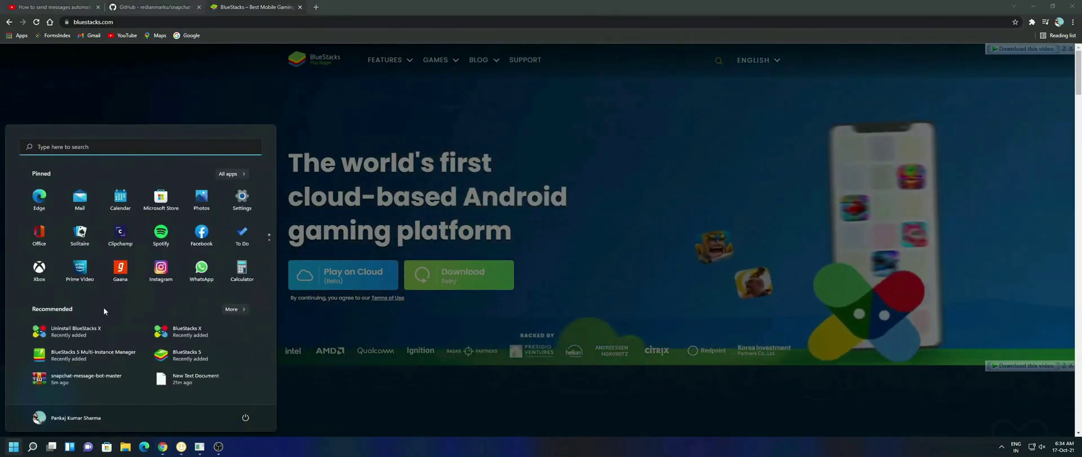
{"action": "left_click", "coordinate": [182, 351]}
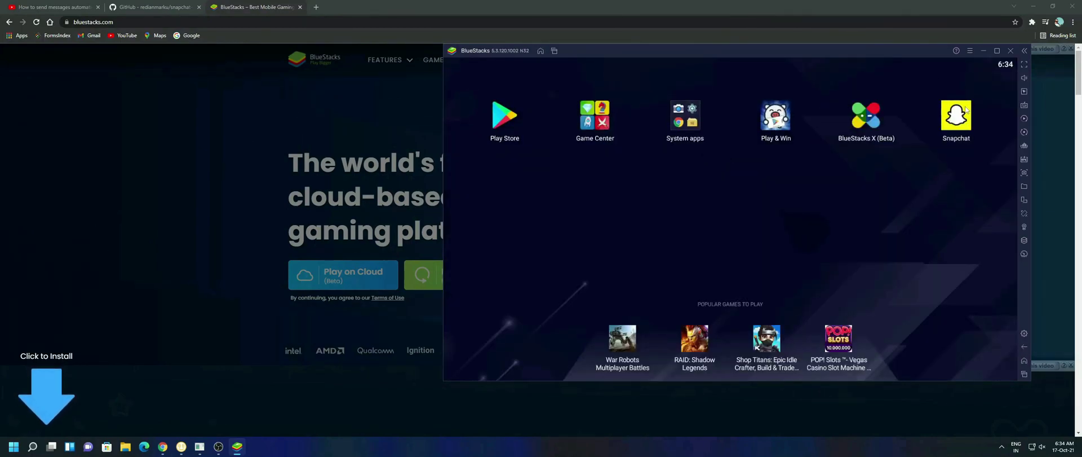
{"action": "left_click", "coordinate": [949, 117]}
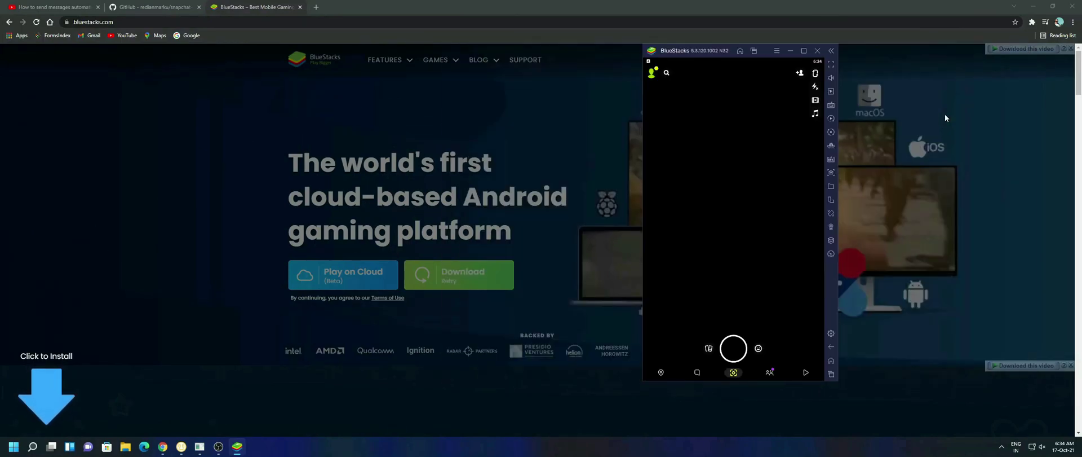
{"action": "left_click", "coordinate": [700, 372]}
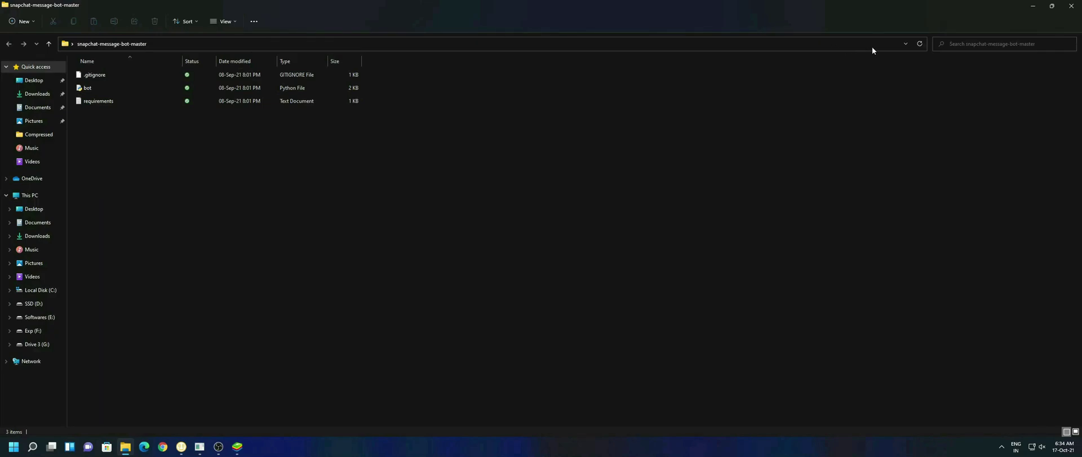
Enter cmd in the Explorer address bar to open Command Prompt in snapchat-message-bot-master.
{"action": "left_click", "coordinate": [905, 44]}
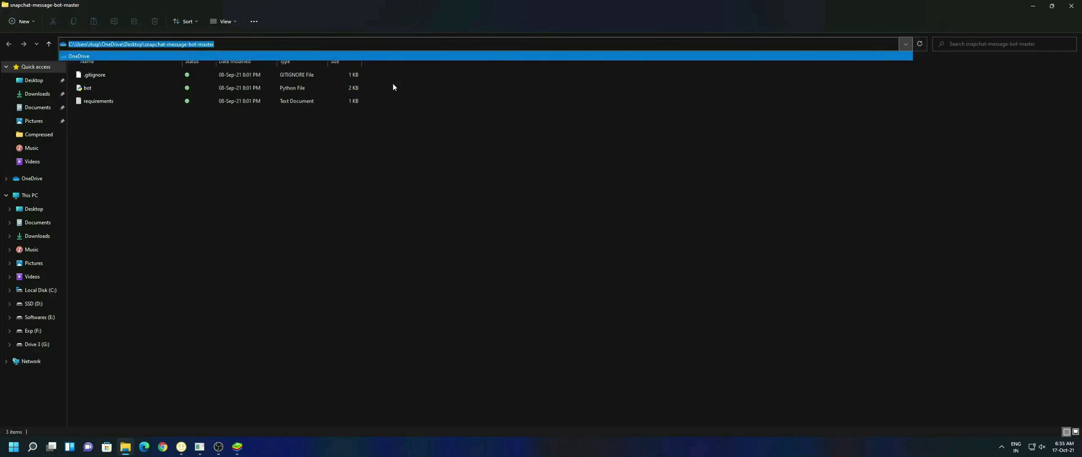
{"action": "type", "text": "cmd"}
{"action": "key", "text": "Return"}
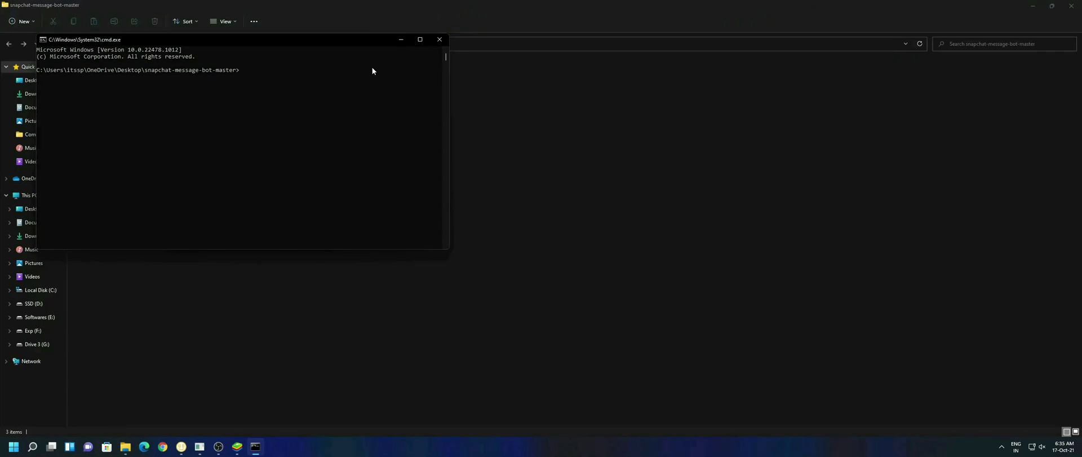
Install the packages from requirements.txt with pip, including PyAutoGUI 0.9.53 and keyboard 0.13.5.
{"action": "type", "text": "pip install -r requirements.txt"}
{"action": "key", "text": "Return"}
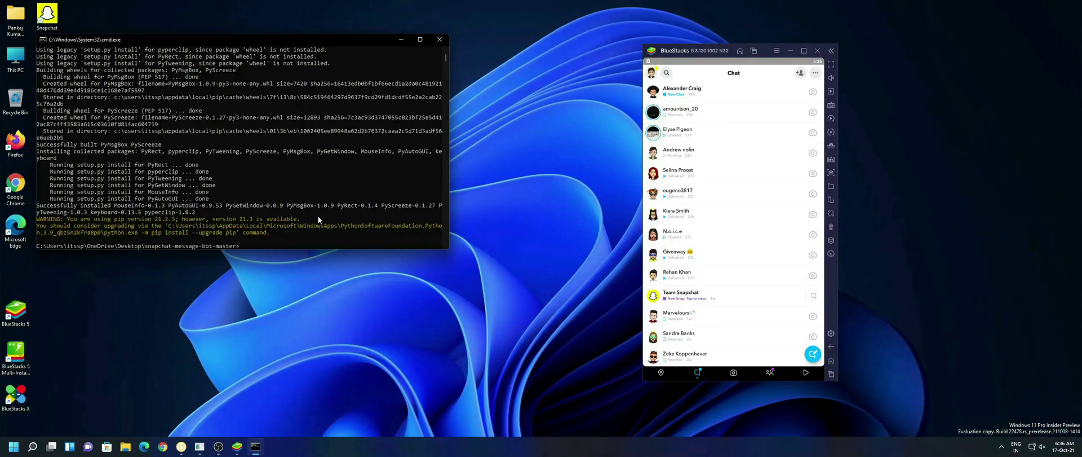
Run python bot.py with the message 'hey, how are you?' and 20 as the chat count.
{"action": "type", "text": "python bot.py"}
{"action": "key", "text": "Return"}
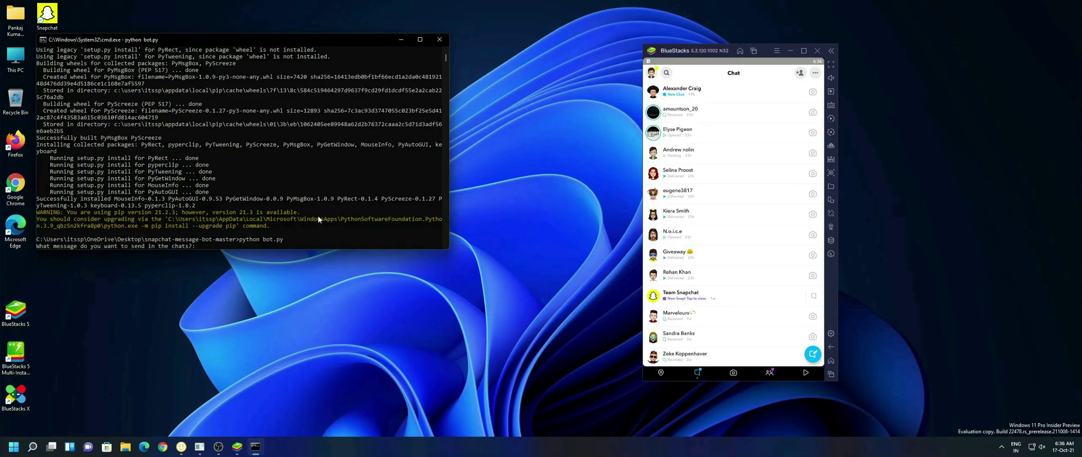
{"action": "type", "text": "hey, how are you?"}
{"action": "key", "text": "Return"}
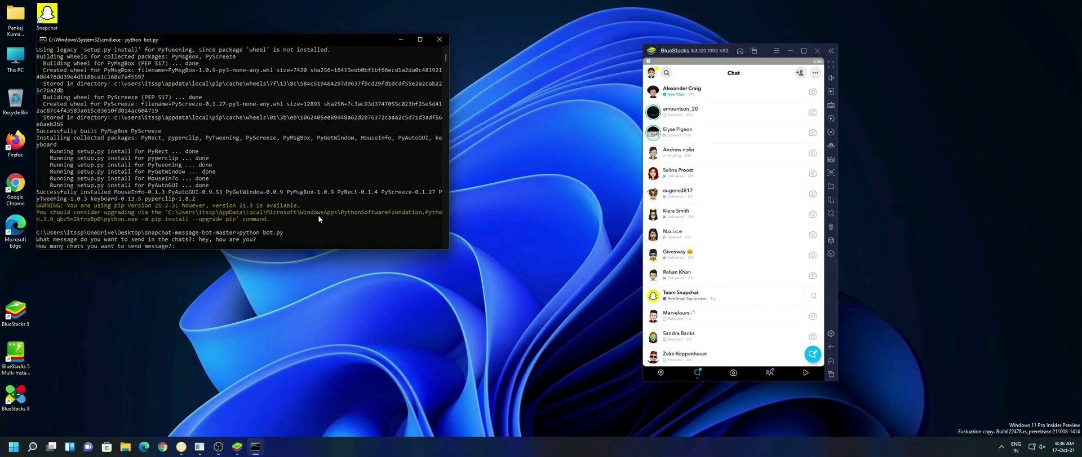
{"action": "type", "text": "20"}
{"action": "key", "text": "Return"}
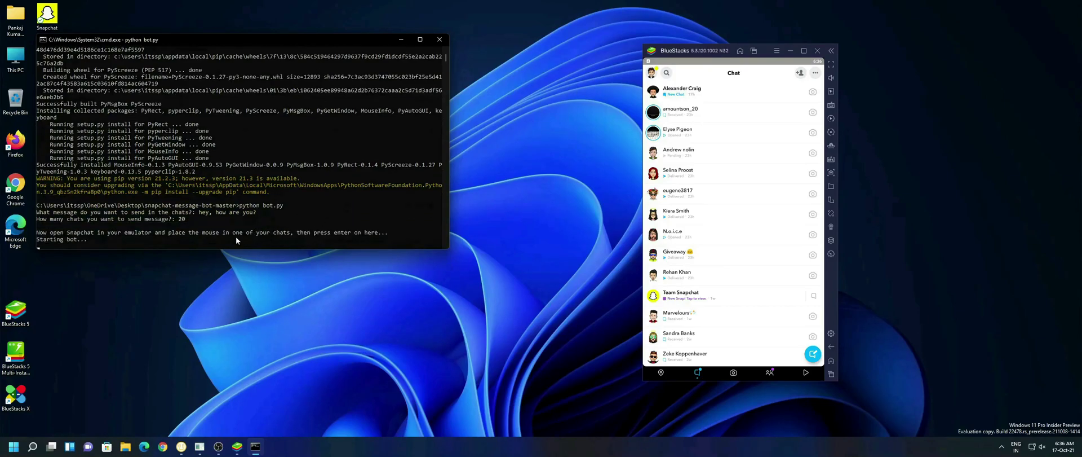
Open the top chat in the Snapchat chat list in BlueStacks.
{"action": "left_click", "coordinate": [761, 93]}
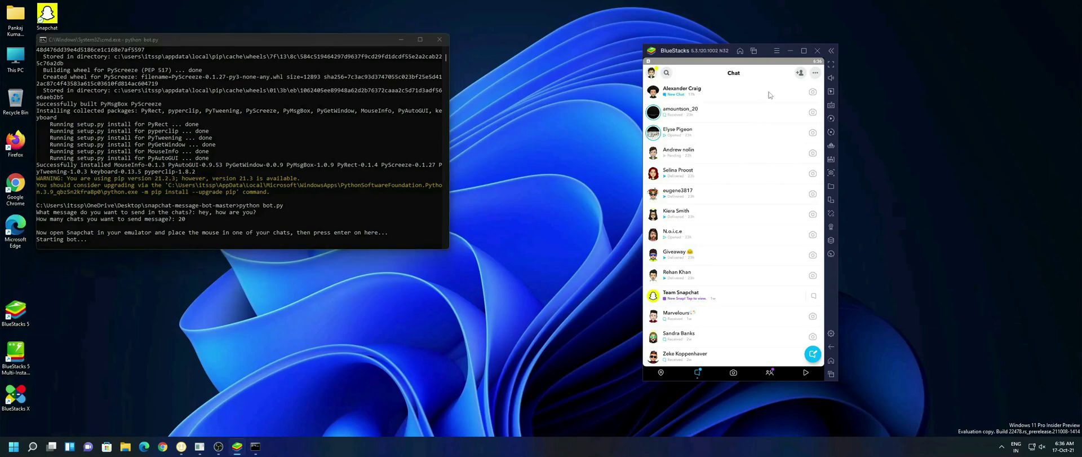